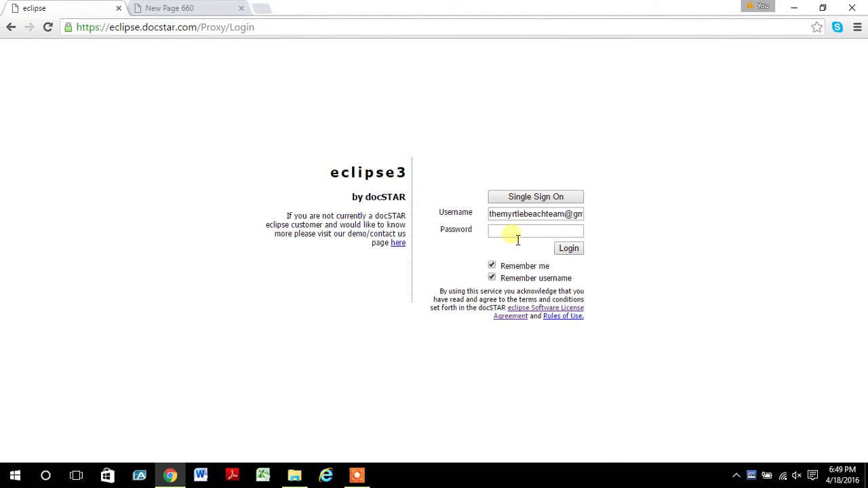
Log in to docSTAR eclipse by entering the account password.
click(515, 234)
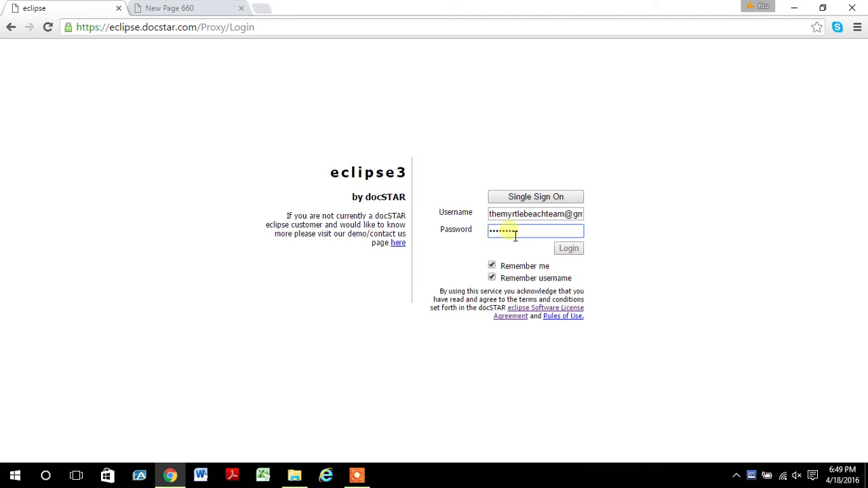
key(Return)
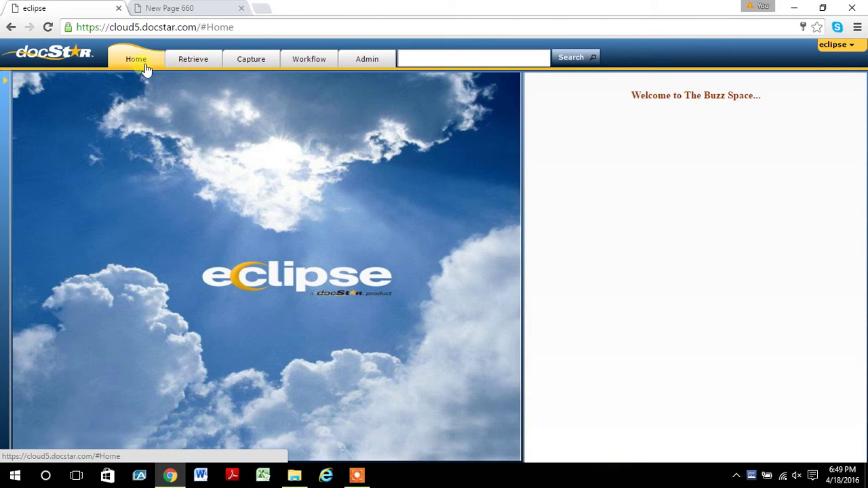
Look through the Retrieve, Capture, Workflow and Admin tabs, ending on Workflow's work items.
click(192, 59)
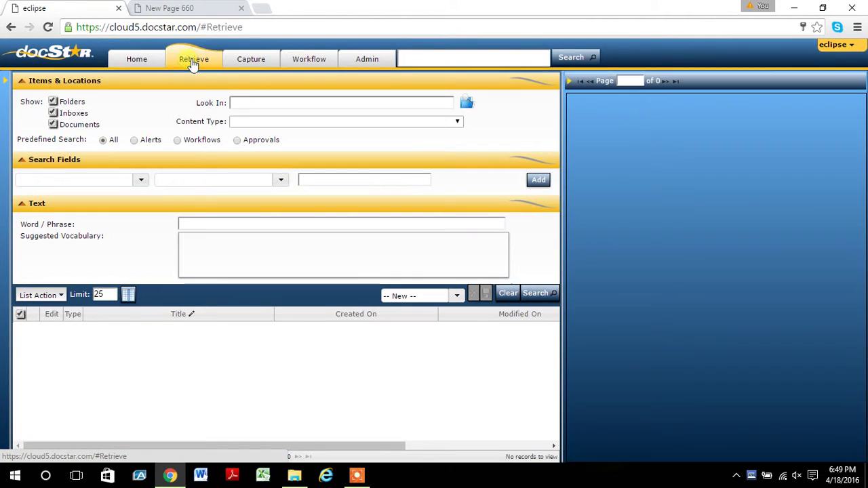
click(252, 59)
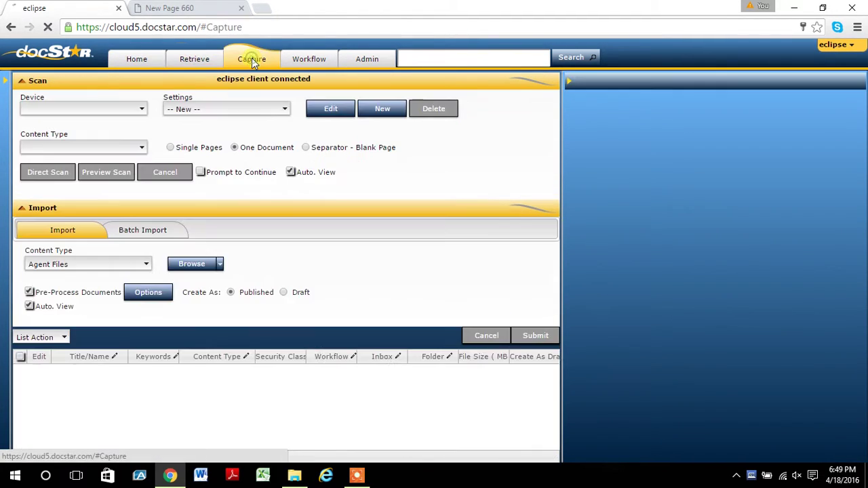
click(312, 61)
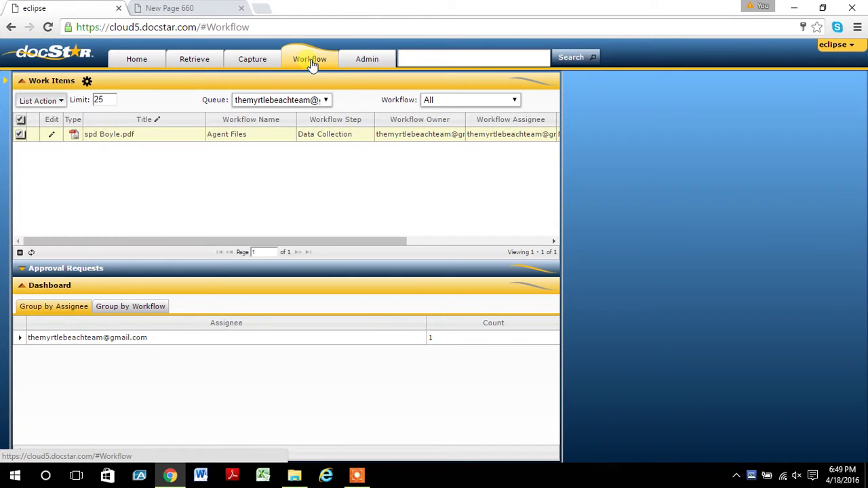
click(367, 61)
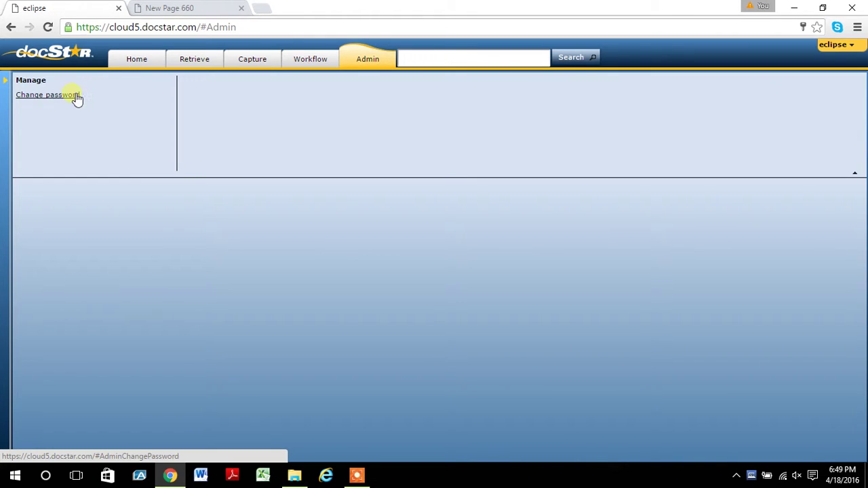
click(305, 61)
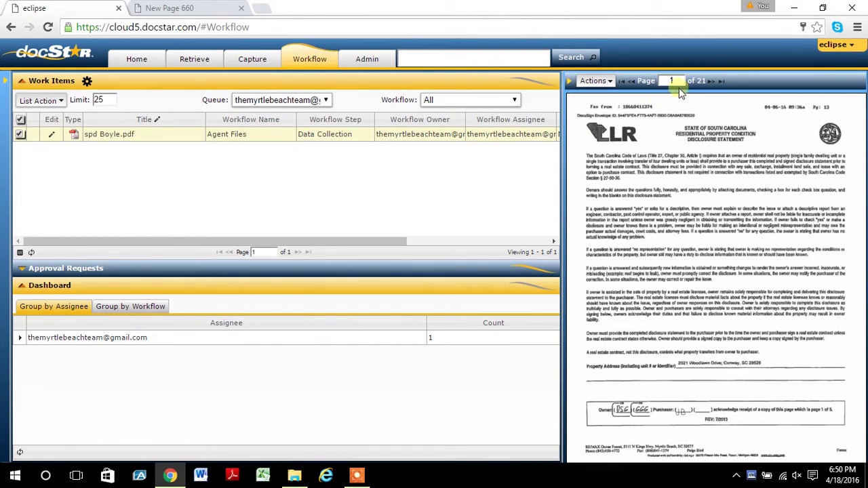
Advance the spd Boyle.pdf preview to page 5 of 21, briefly toggling the inboxes panel.
click(712, 81)
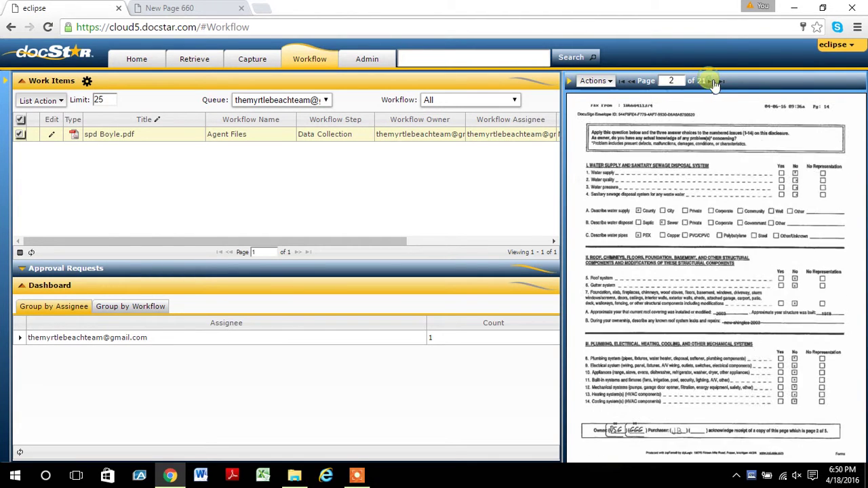
click(715, 81)
click(715, 82)
click(715, 81)
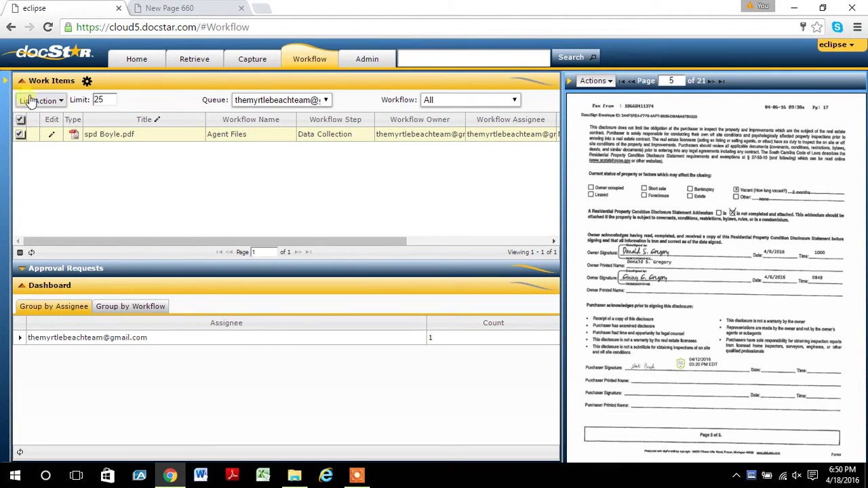
click(6, 80)
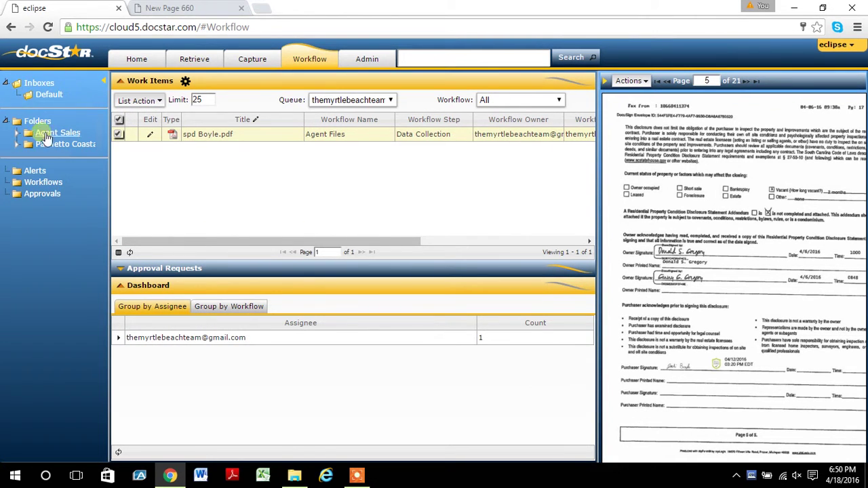
click(106, 82)
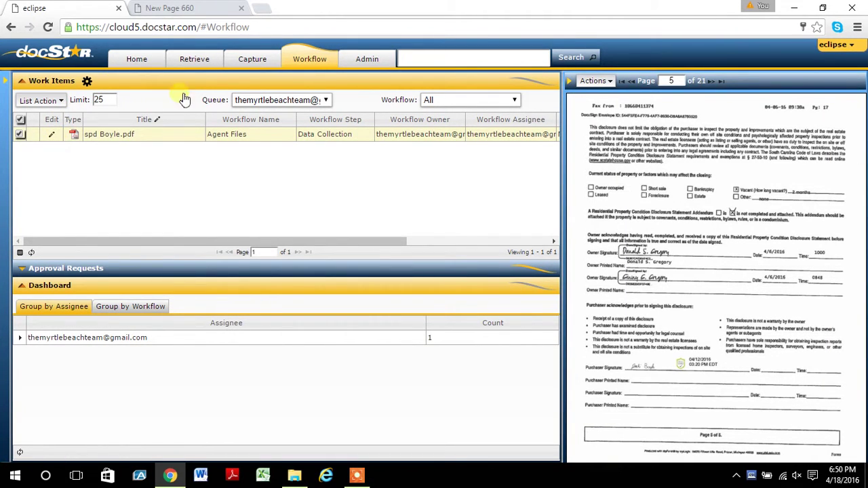
In Capture import, keep the Agent Files content type and launch the Browse file picker.
click(246, 62)
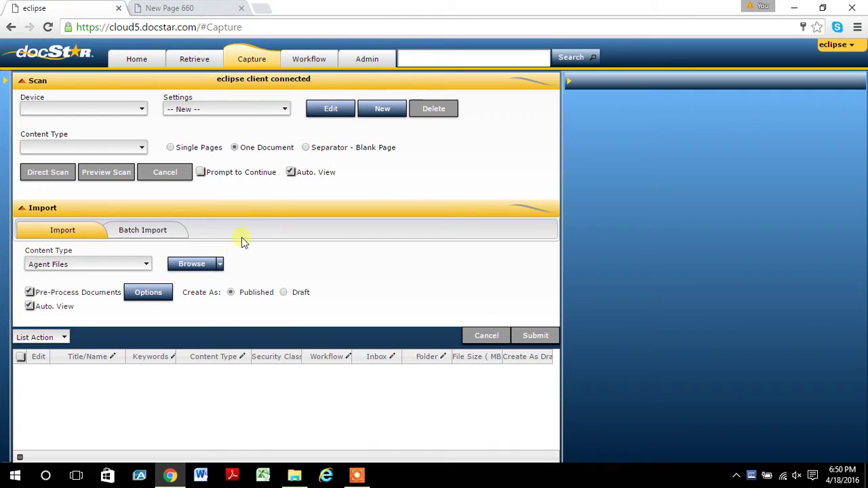
click(147, 264)
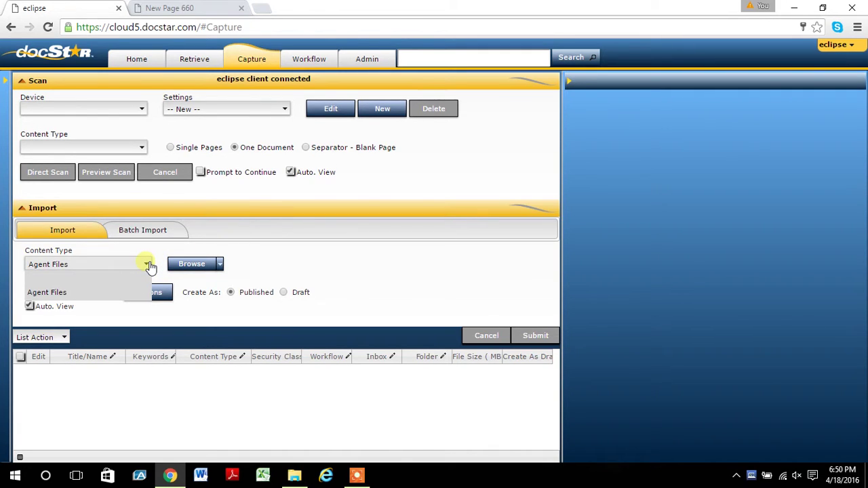
click(147, 271)
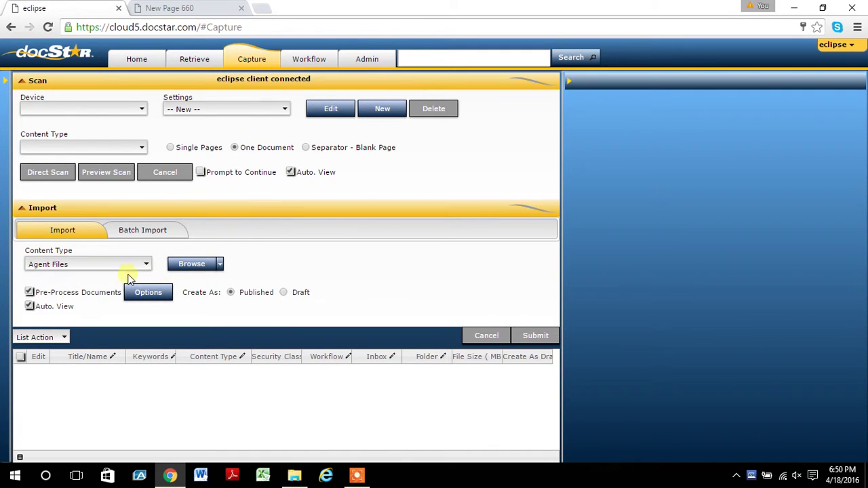
click(193, 266)
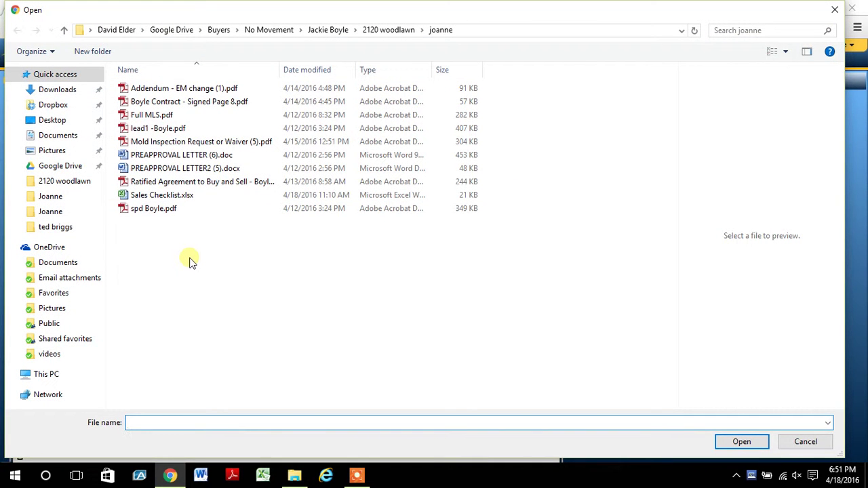
Select Addendum - EM change (1).pdf and Boyle Contract - Signed Page 8.pdf for import.
click(161, 93)
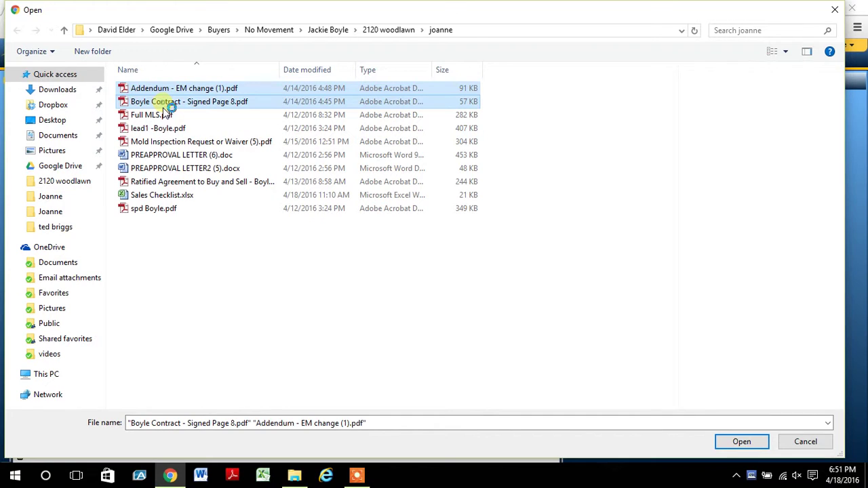
ctrl+click(168, 103)
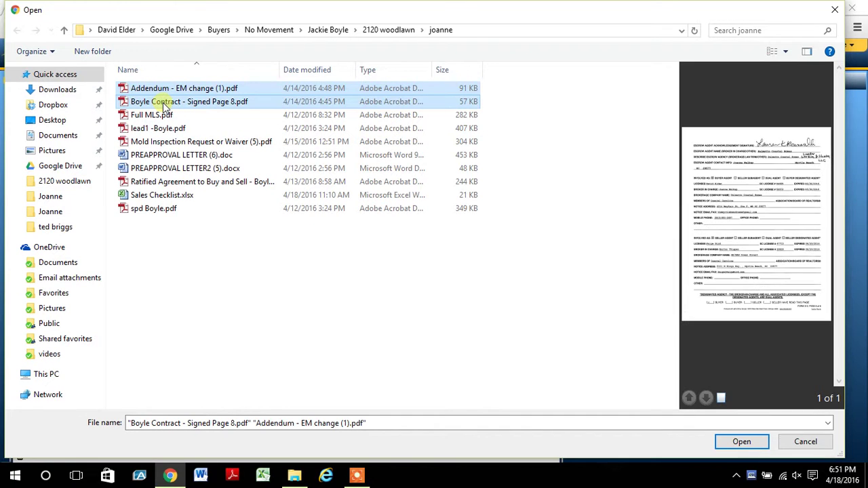
click(730, 442)
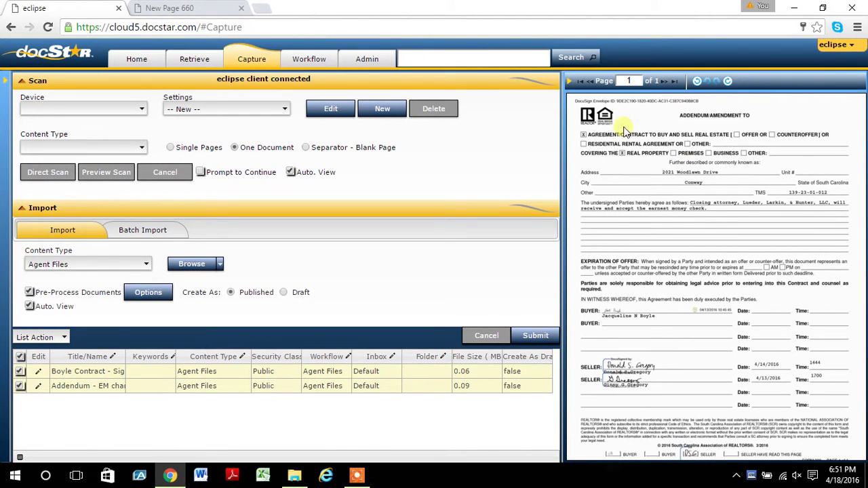
Merge the Addendum and signed contract rows into one item and submit it.
click(106, 387)
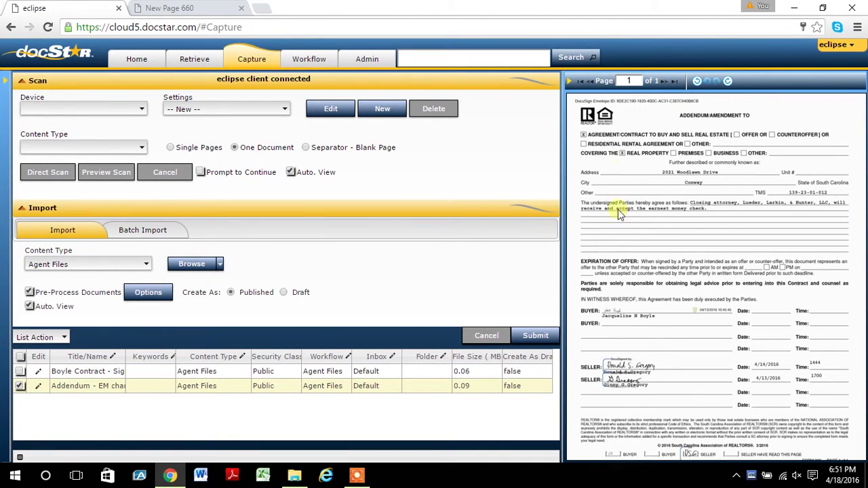
click(19, 371)
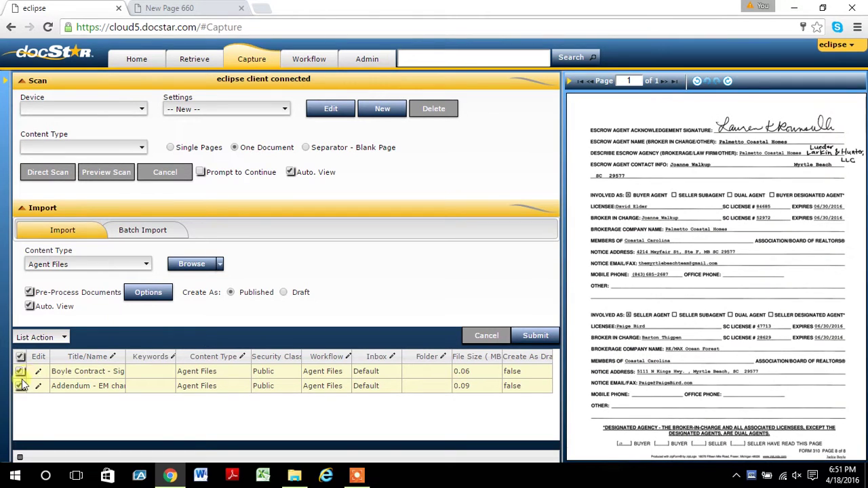
click(65, 337)
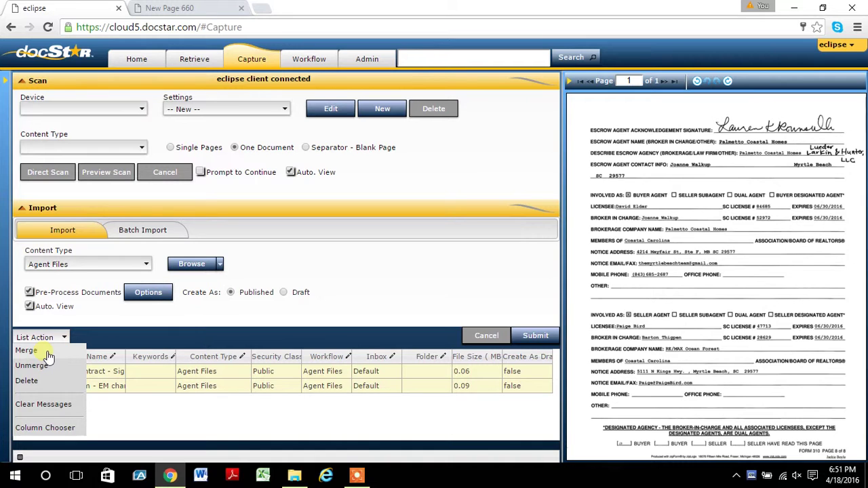
click(45, 352)
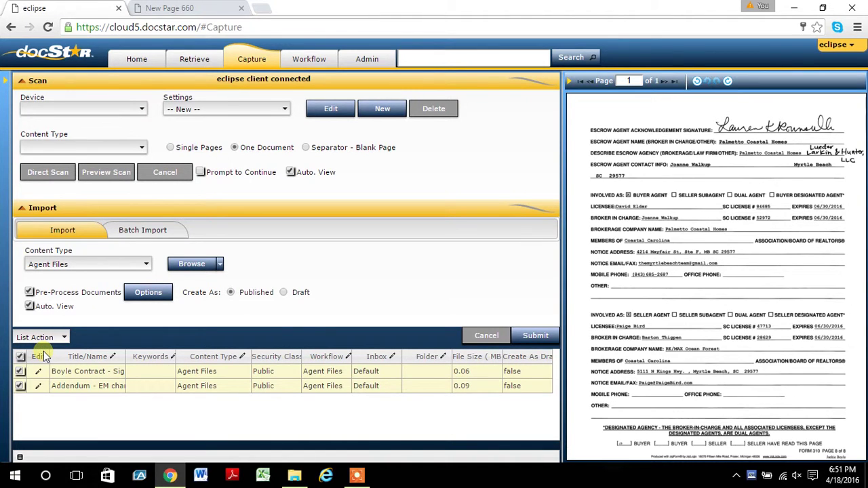
click(532, 337)
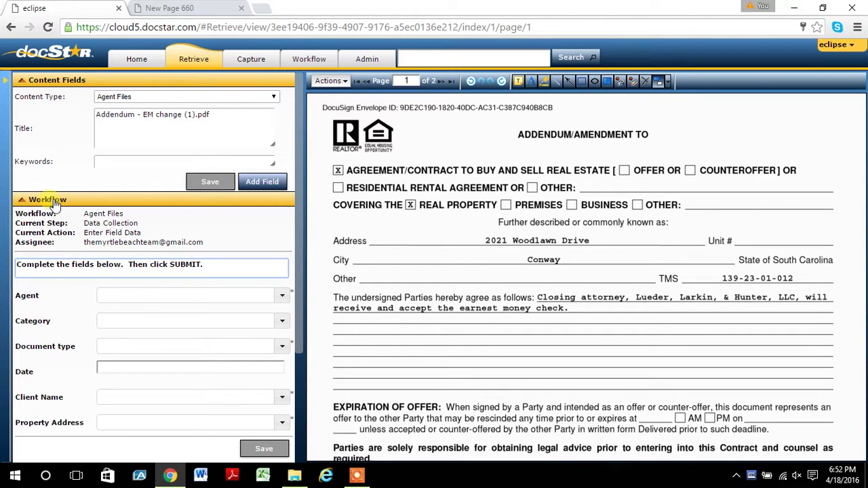
Scroll through the Addendum's empty agent, category, type, date, client and address fields.
scroll(111, 340, down, 1)
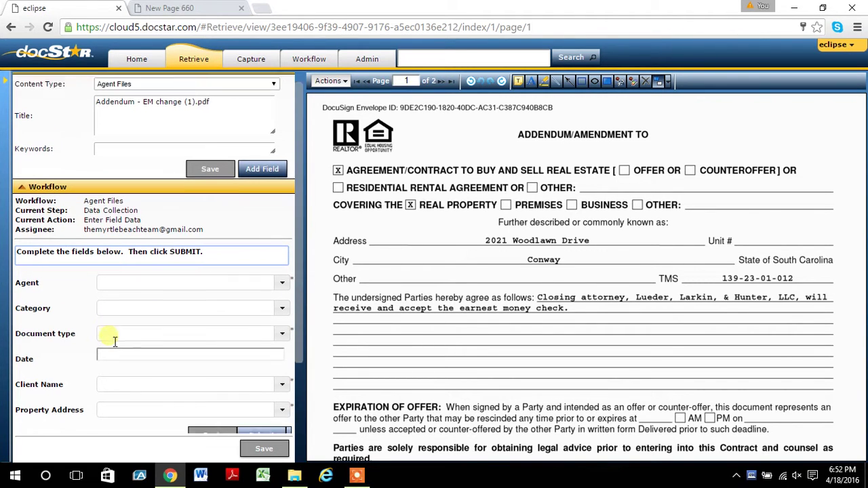
scroll(114, 341, down, 1)
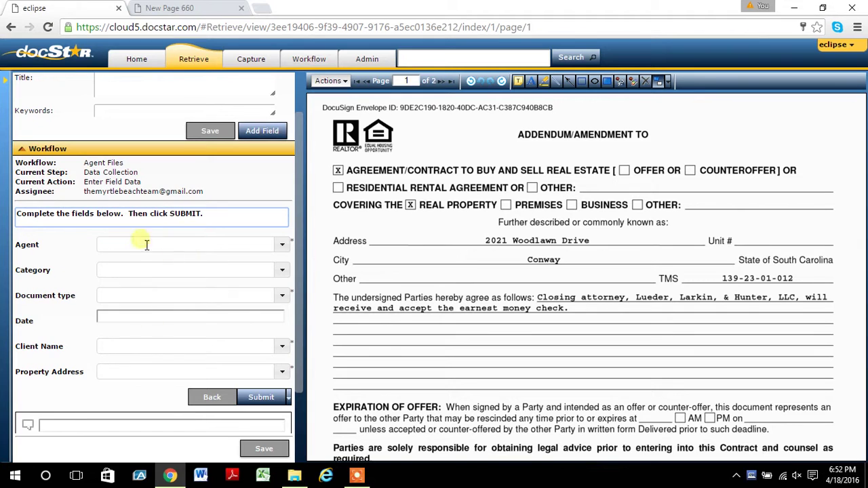
scroll(162, 282, down, 1)
scroll(159, 284, up, 2)
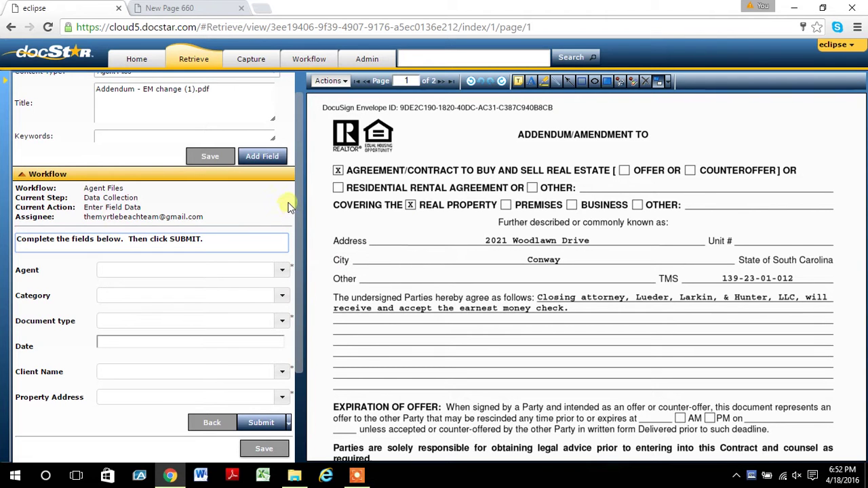
Back in the Workflow queue, select both spd Boyle.pdf and the Addendum and open List Action.
click(301, 63)
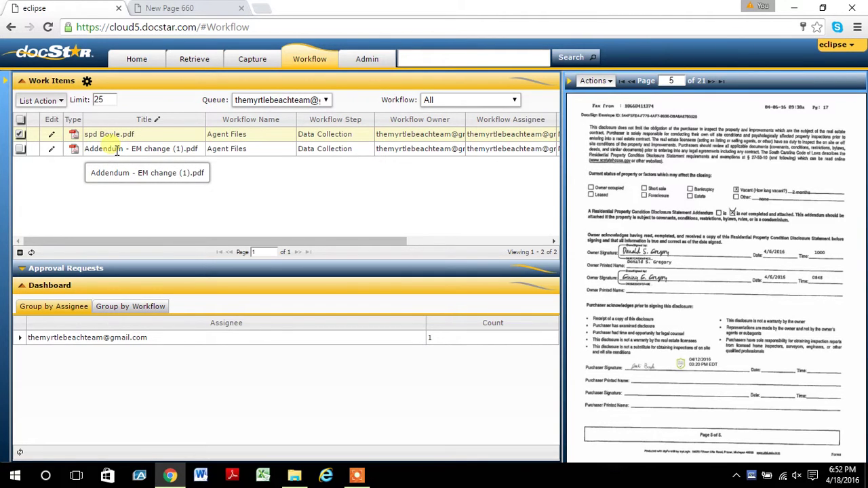
click(20, 150)
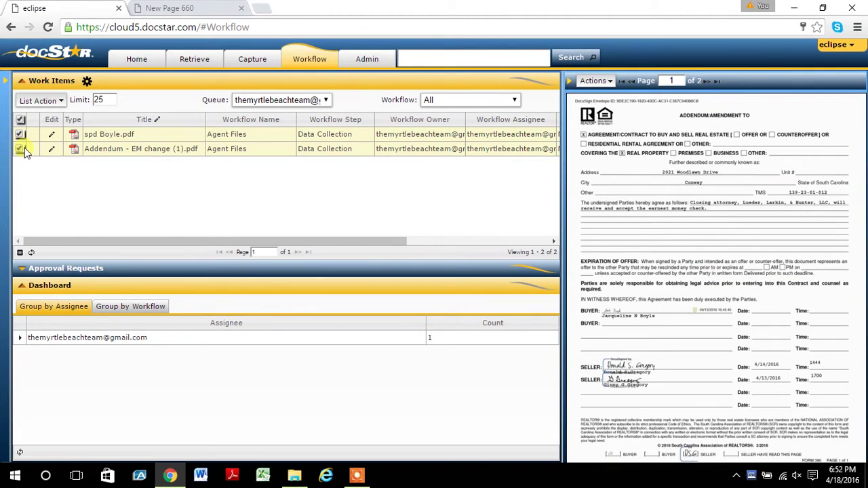
click(58, 105)
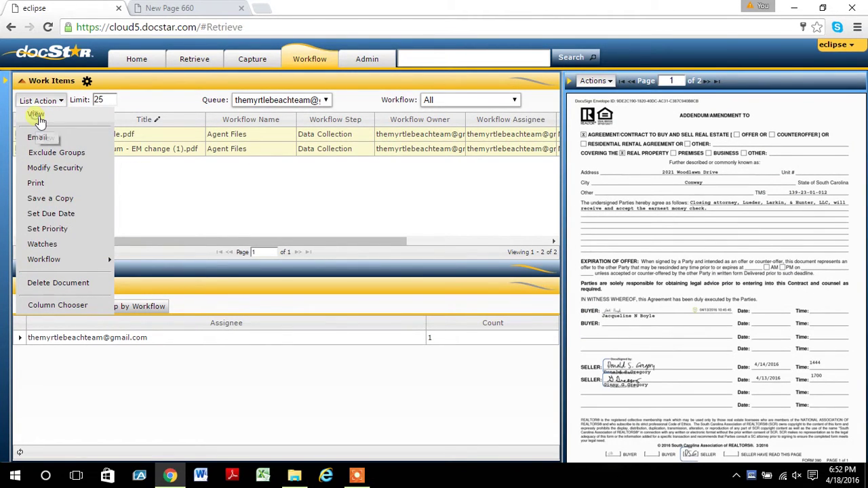
View both selected work items and advance to item 2 of 2, the Addendum.
click(35, 116)
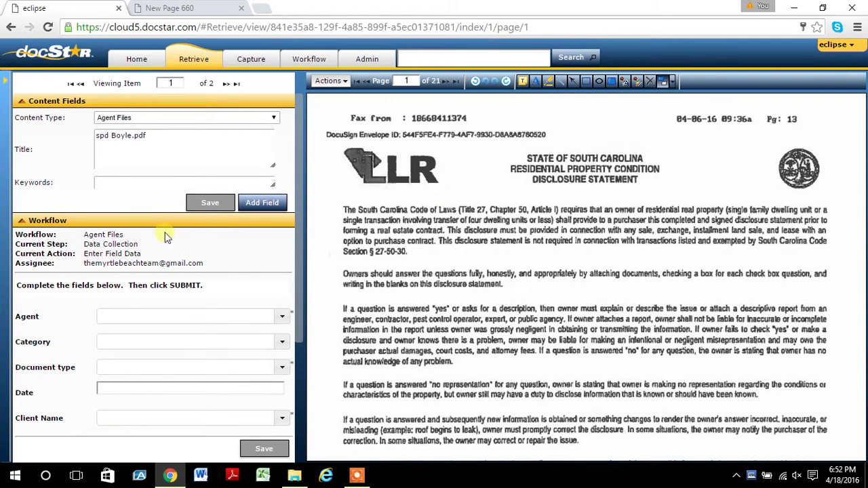
click(227, 84)
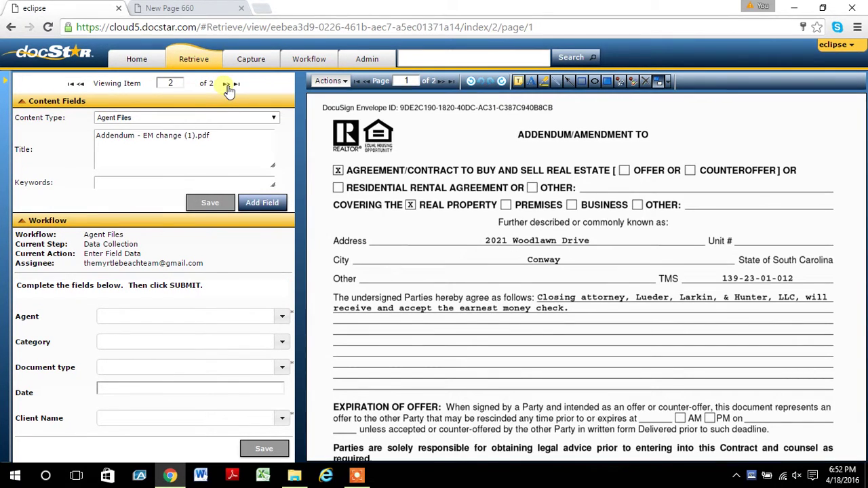
Return to item 1, spd Boyle.pdf, and choose its agent from the agent list.
click(82, 84)
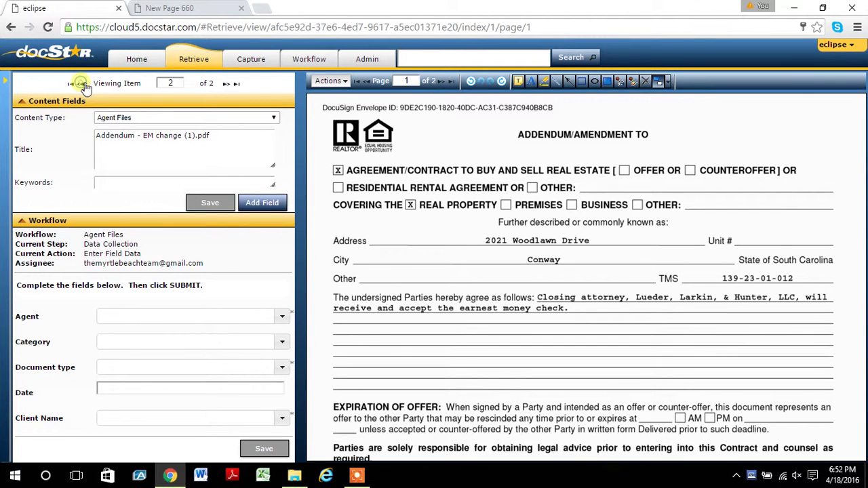
scroll(135, 305, down, 2)
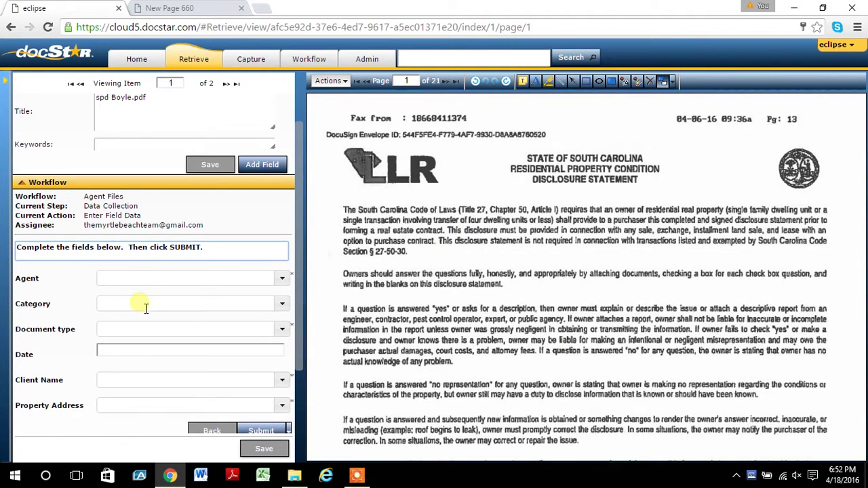
scroll(146, 308, down, 1)
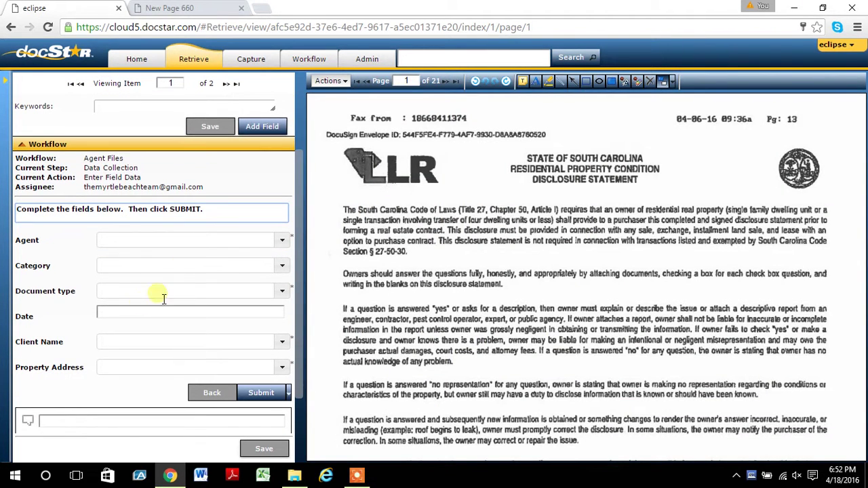
click(283, 242)
text(da)
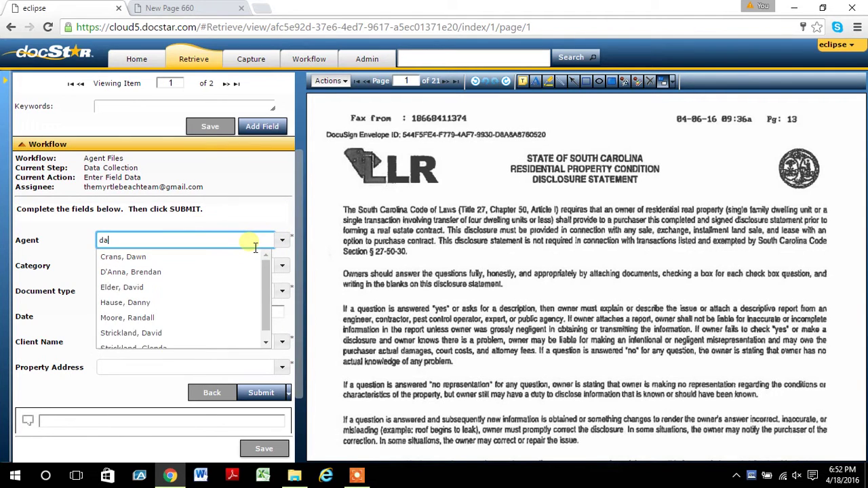
text(v)
click(175, 258)
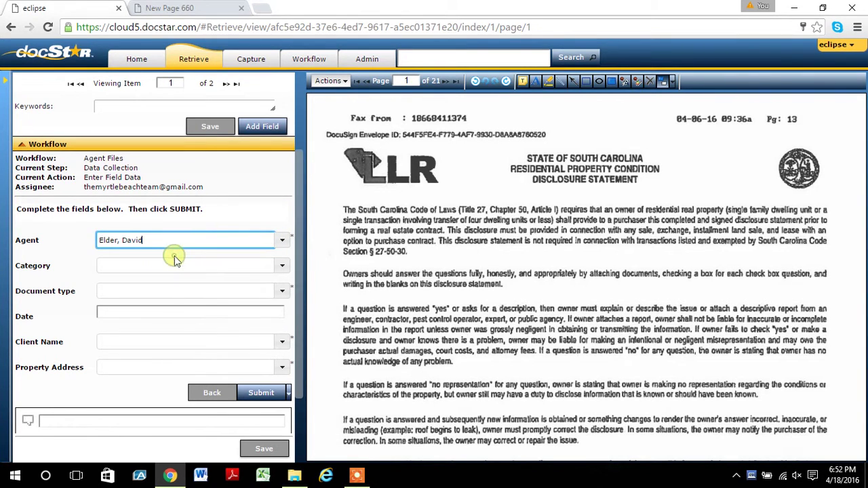
Set Category to Sales and Document type to Sales Checklist.
click(173, 267)
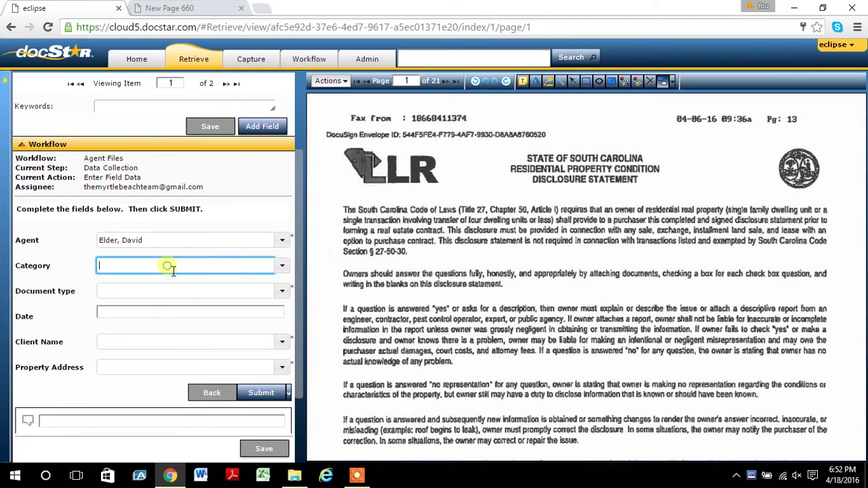
click(283, 268)
click(129, 299)
click(282, 291)
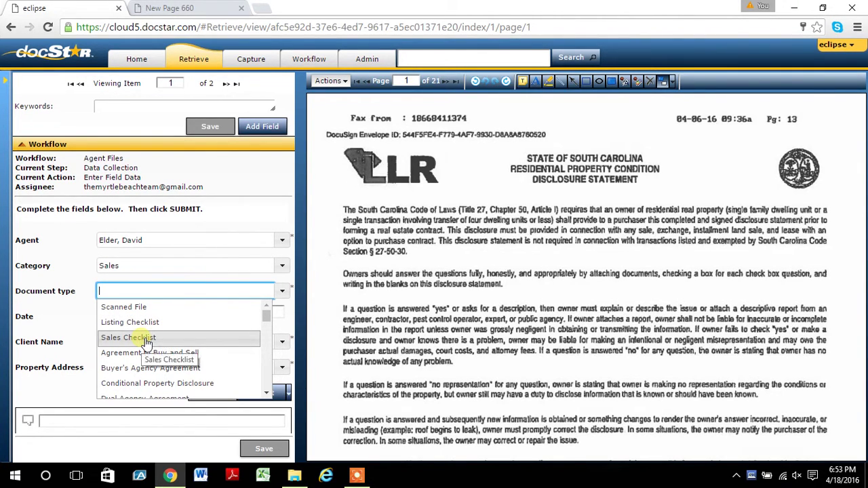
click(145, 344)
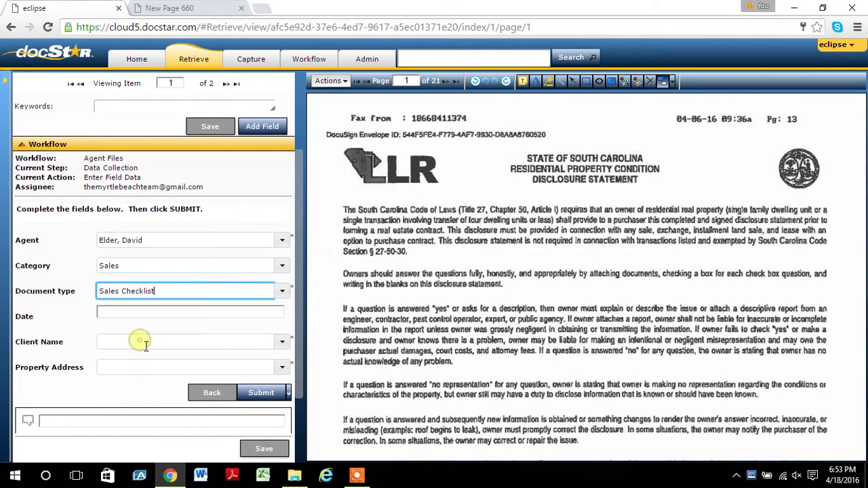
Set the first item's date to 04/18/2016 and enter the client's full name.
click(243, 313)
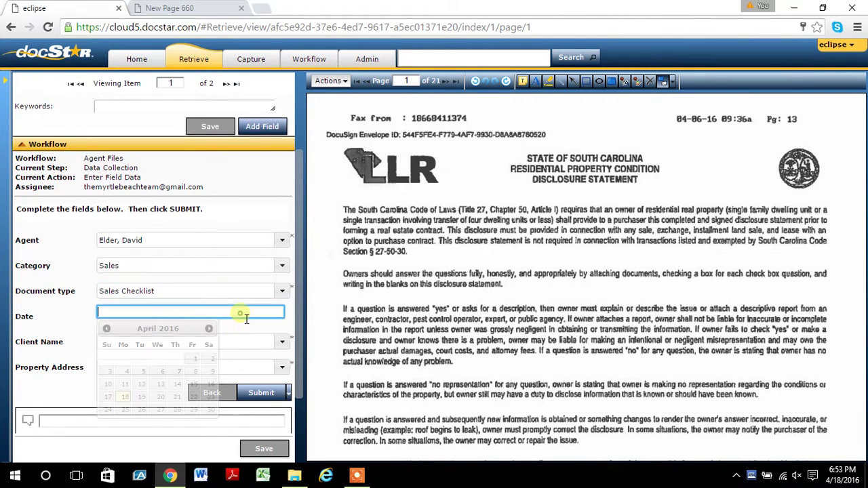
click(126, 399)
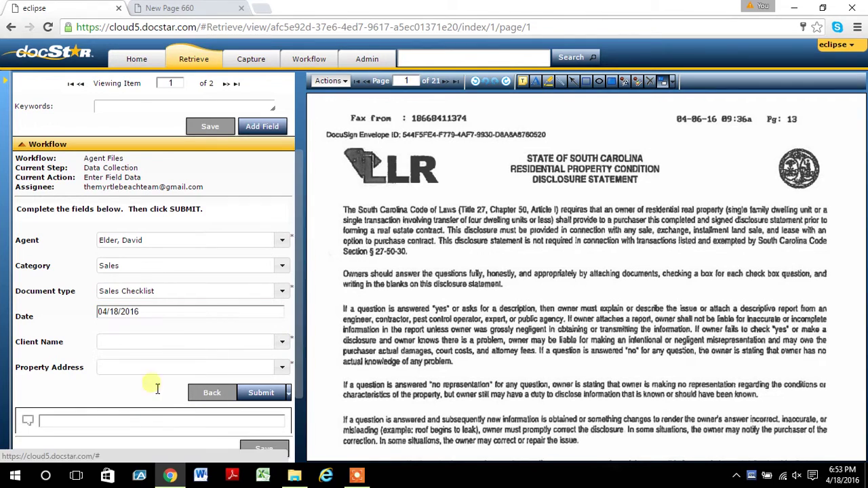
click(252, 342)
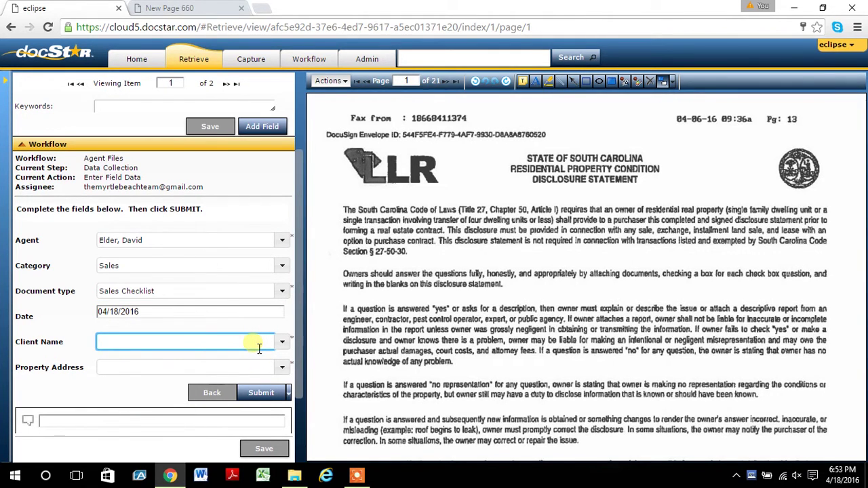
Fill in the property address from the suggestions and submit the first item.
click(238, 366)
text(2021)
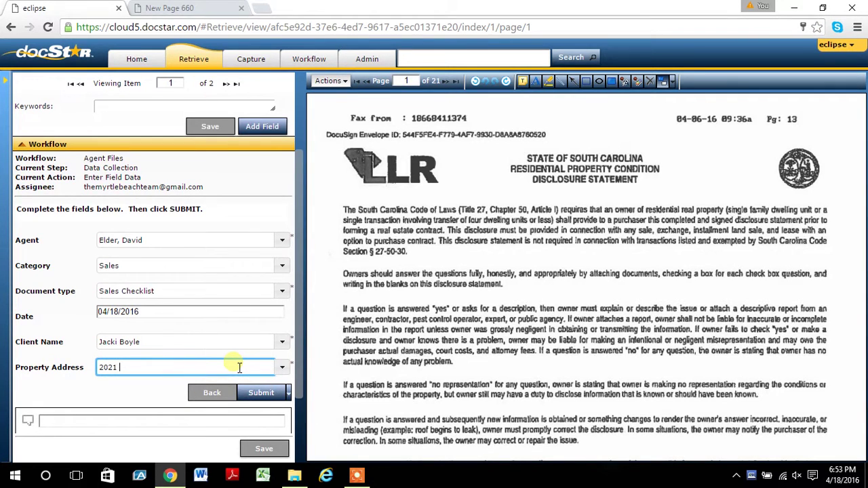
key(BackSpace)
key(BackSpace)
key(BackSpace)
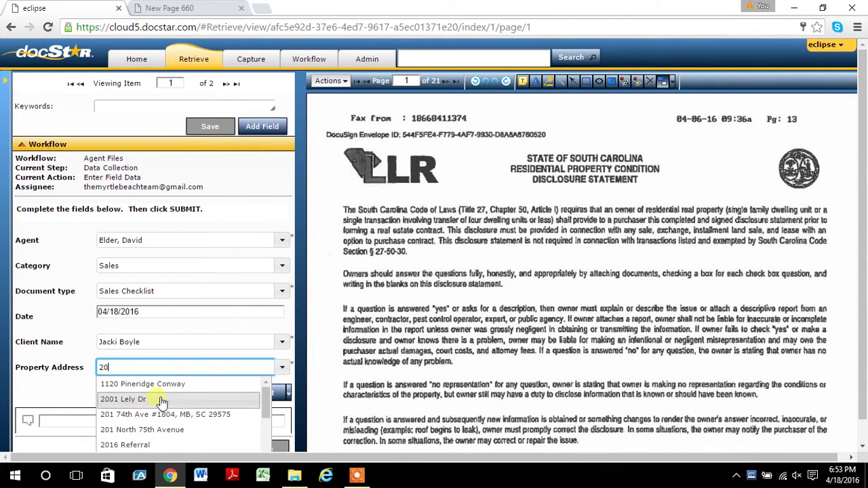
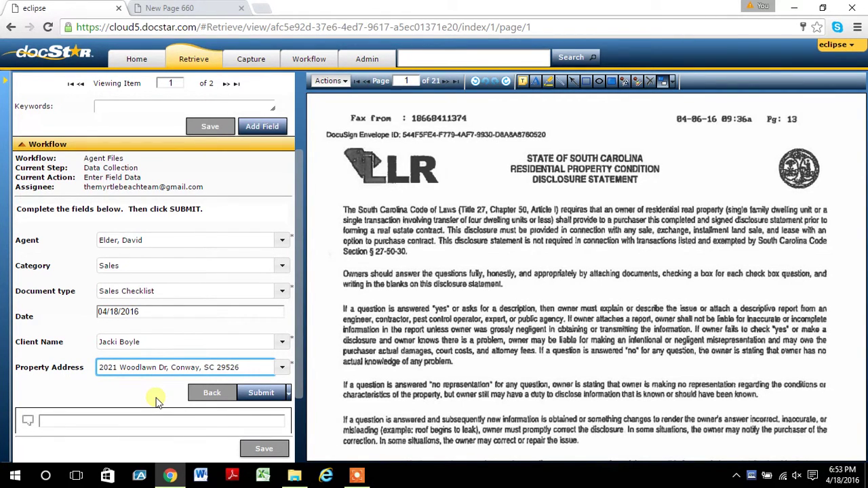
scroll(173, 354, up, 1)
scroll(173, 354, down, 1)
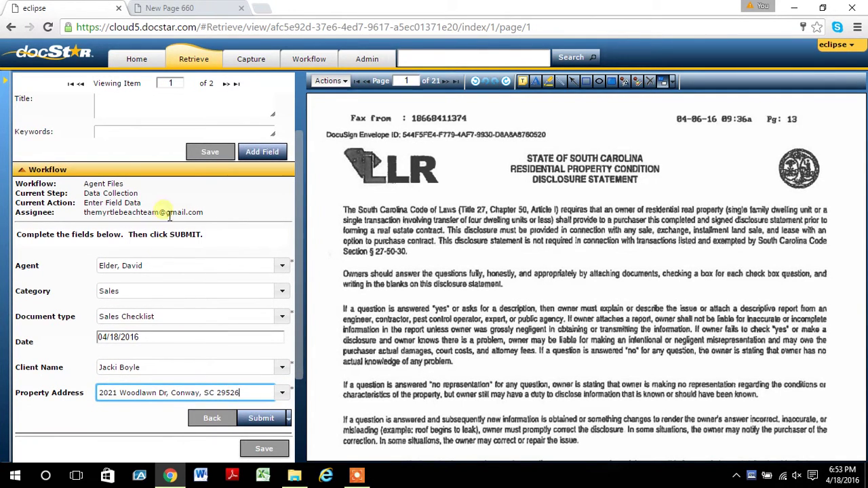
click(265, 419)
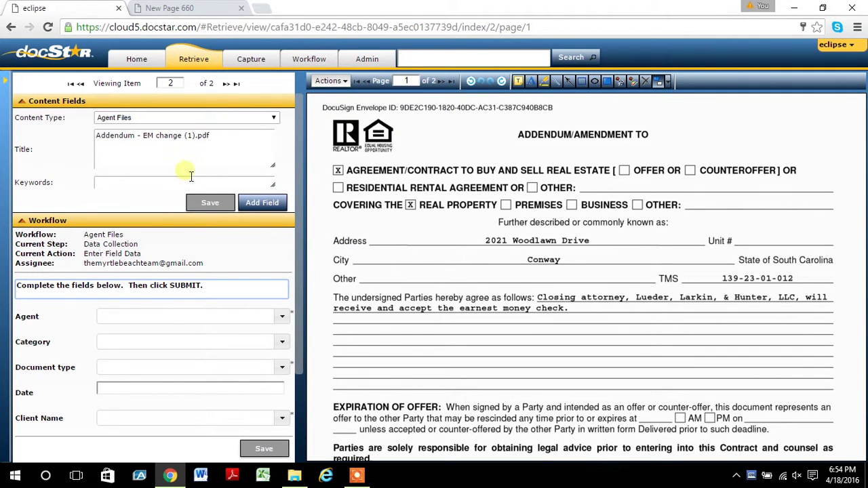
Give the Addendum the same agent, category Sales and document type Addendum.
scroll(179, 208, down, 3)
click(215, 264)
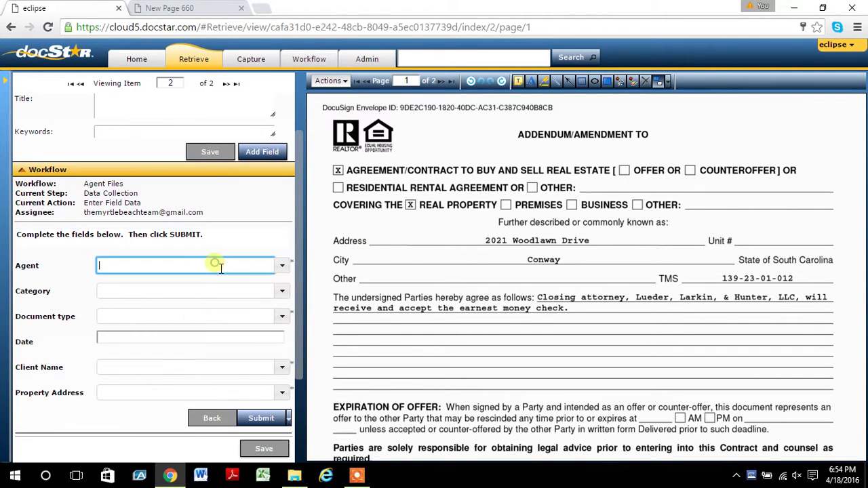
text(dav)
click(181, 282)
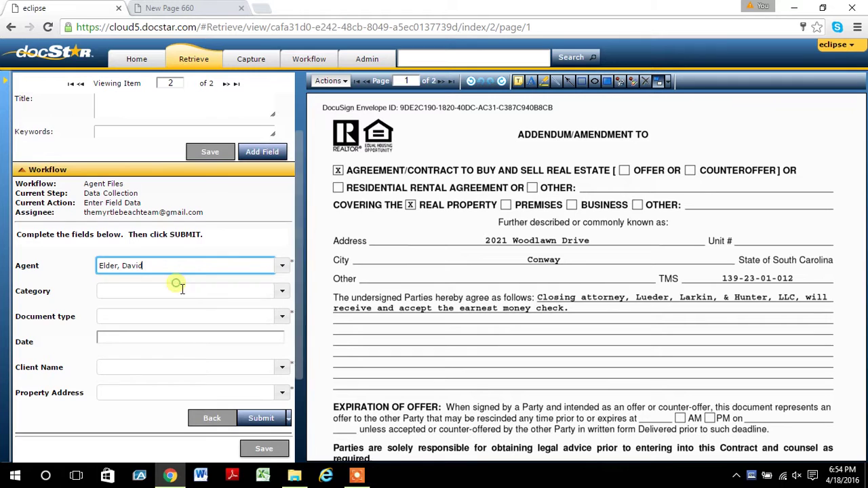
click(180, 291)
text(sa)
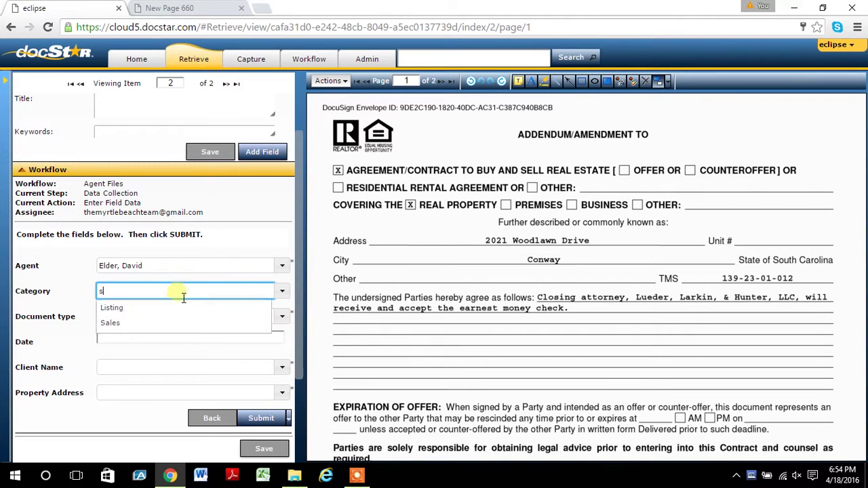
click(165, 314)
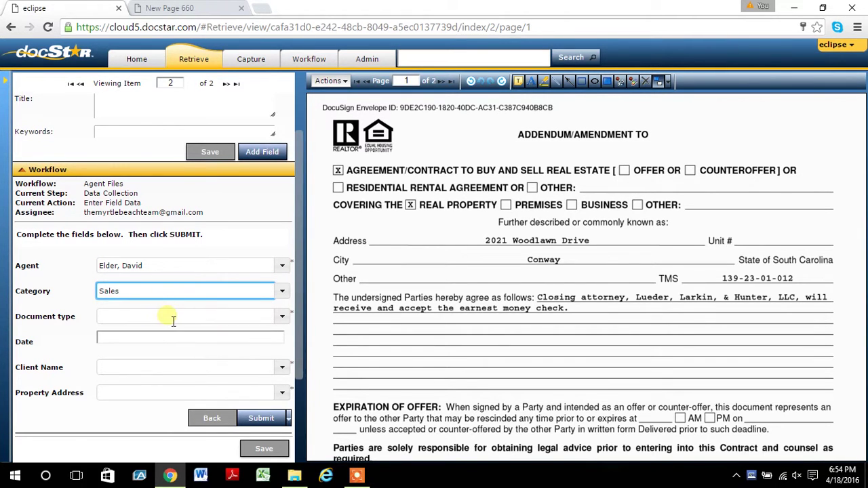
click(169, 317)
text(sa)
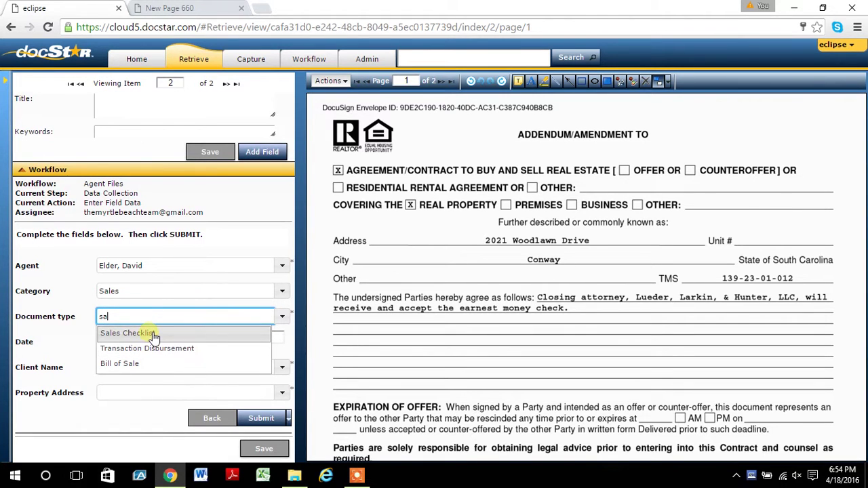
key(BackSpace)
key(BackSpace)
text(ad)
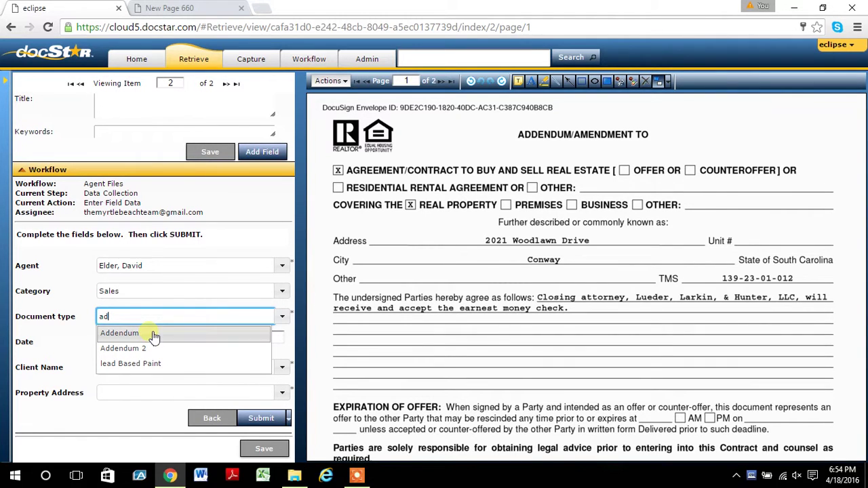
click(153, 336)
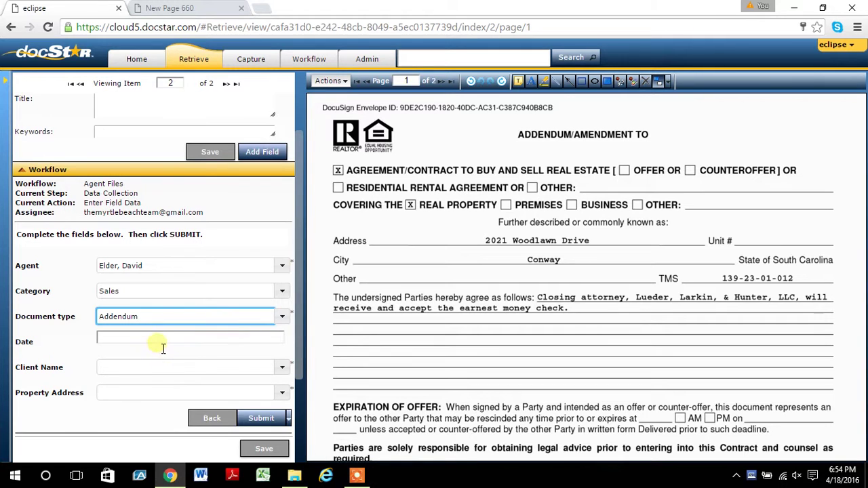
Set date 04/18/2016, pick the client and property address from suggestions, and submit.
click(156, 339)
click(126, 422)
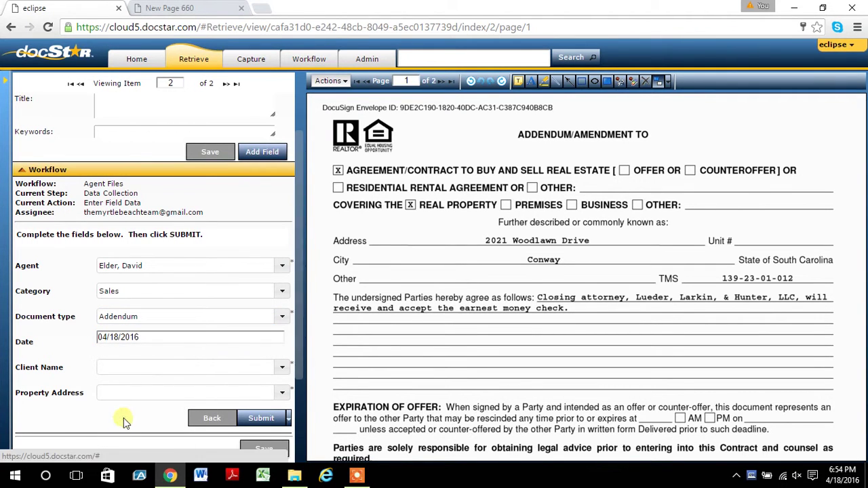
click(155, 368)
text(J)
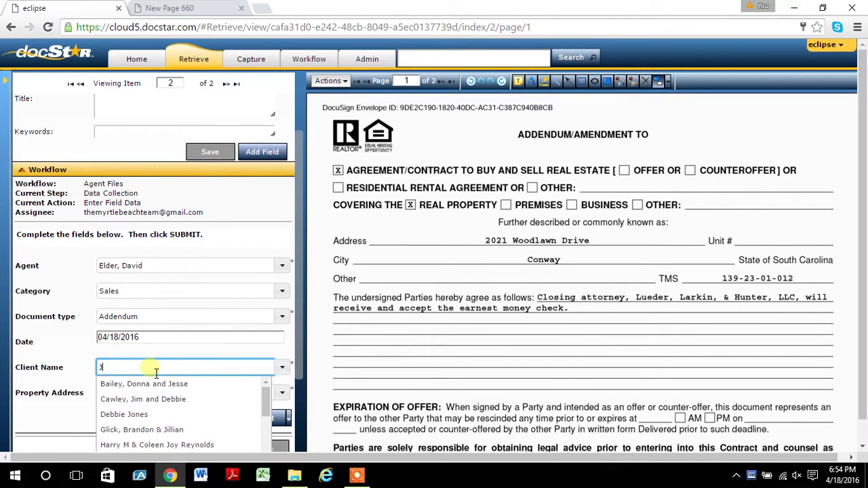
text(a)
click(145, 384)
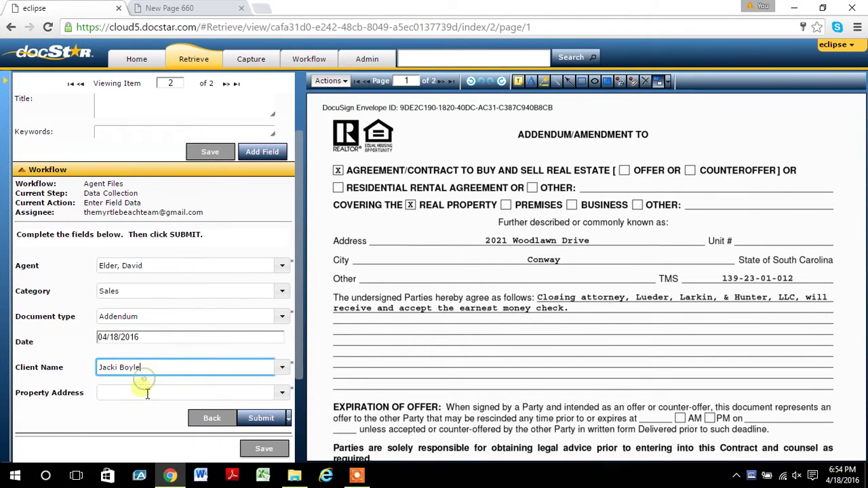
click(141, 392)
text(2021)
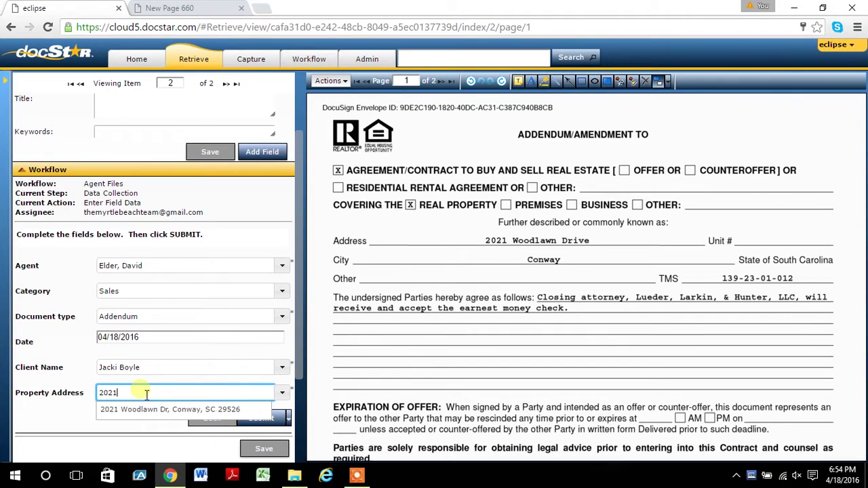
click(151, 410)
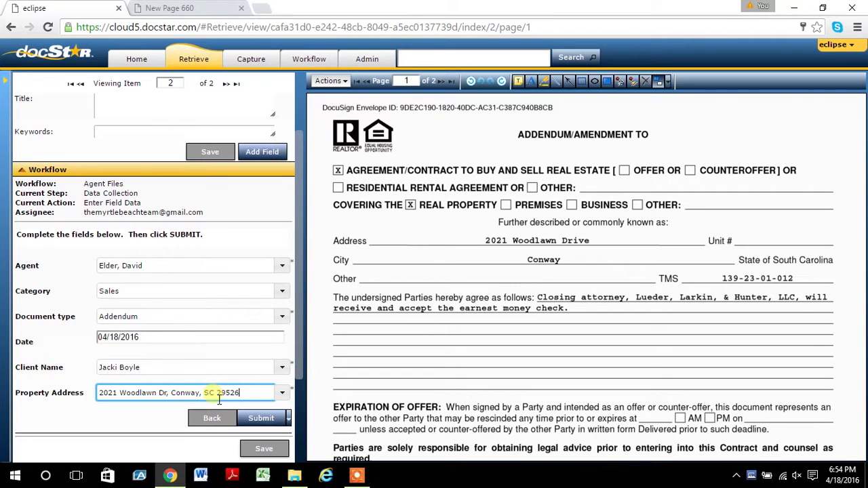
click(262, 417)
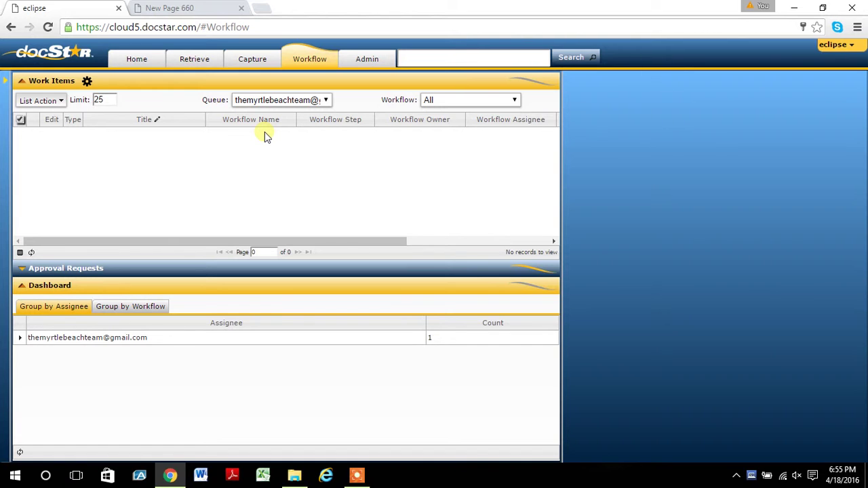
Enter the property's house number in the header search box.
click(417, 58)
text(202)
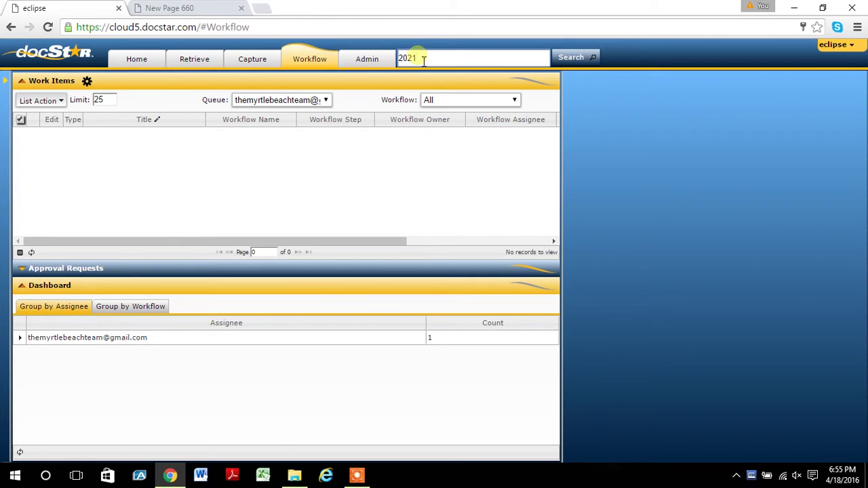
text(1)
Run the search to list the Sales Checklist, Addendum and property folder, then return to Workflow.
click(574, 59)
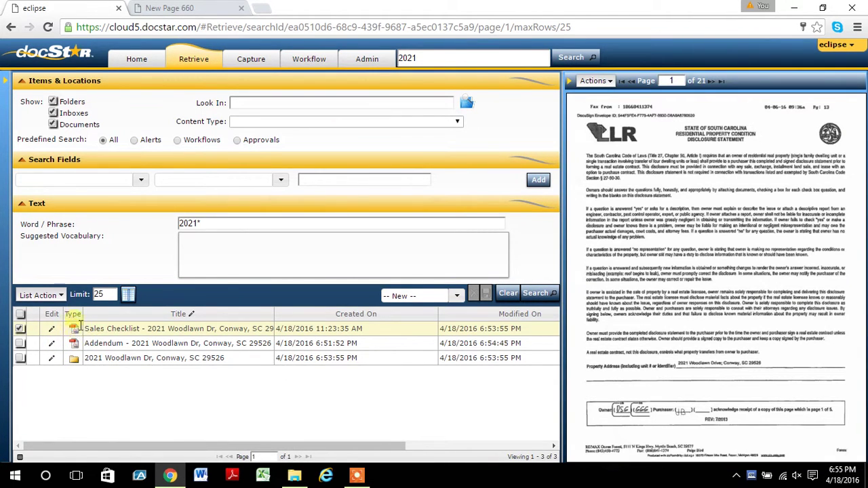
click(186, 61)
click(310, 62)
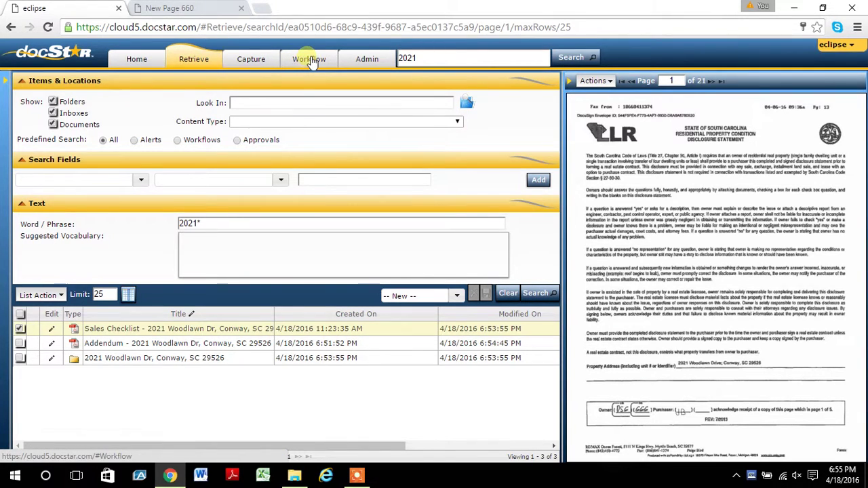